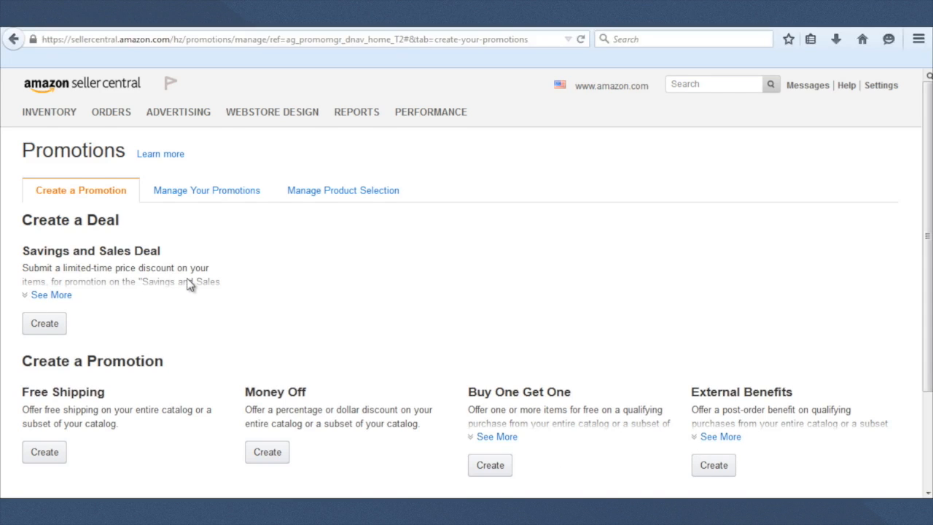
# - Start a Money Off promotion and begin creating a new product selection of type ASIN List
pyautogui.moveTo(927, 249); pyautogui.dragTo(927, 333)
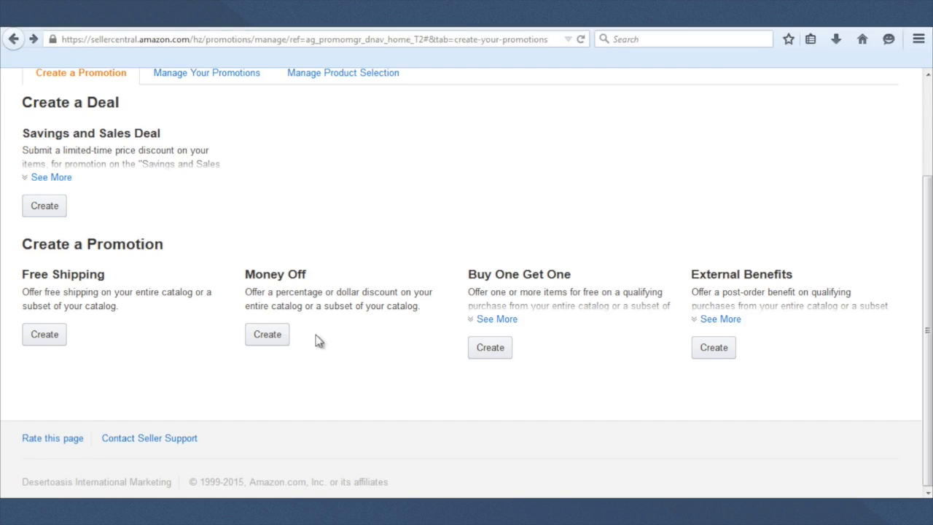
pyautogui.click(268, 333)
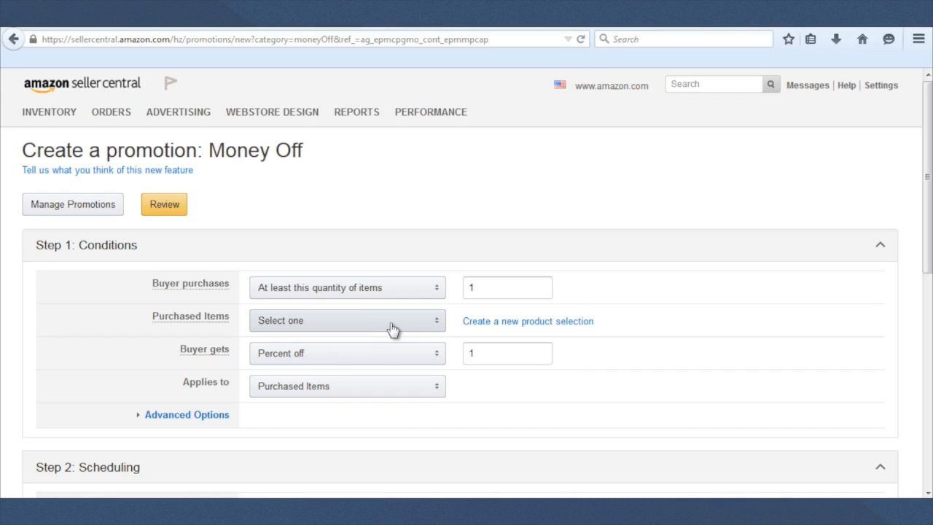
pyautogui.click(552, 322)
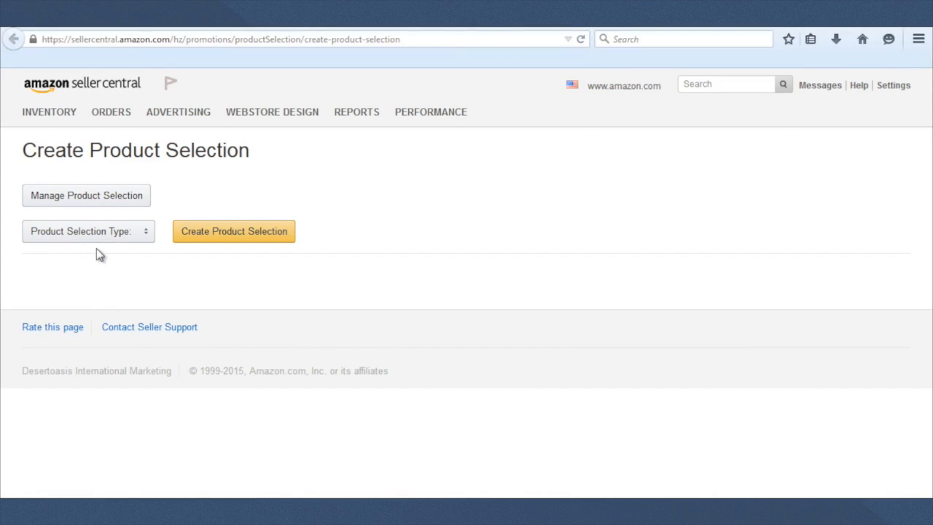
pyautogui.click(148, 235)
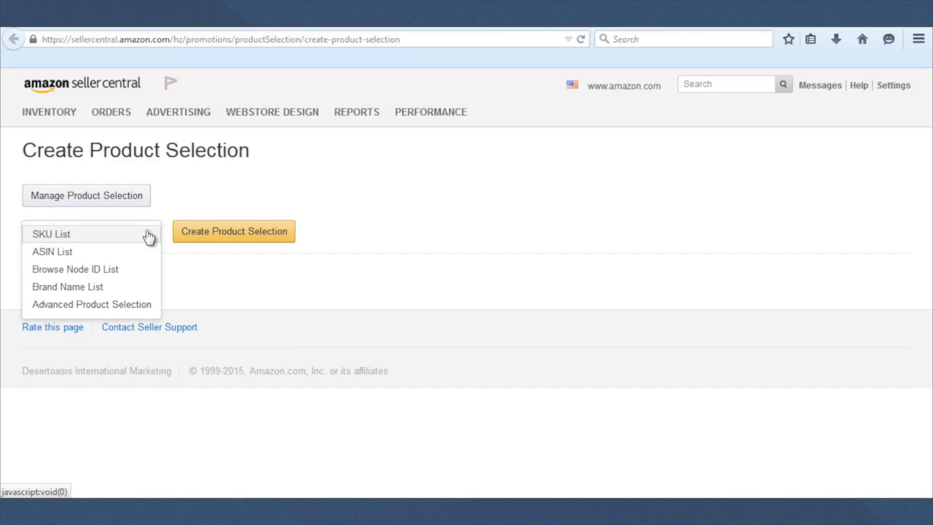
pyautogui.click(65, 253)
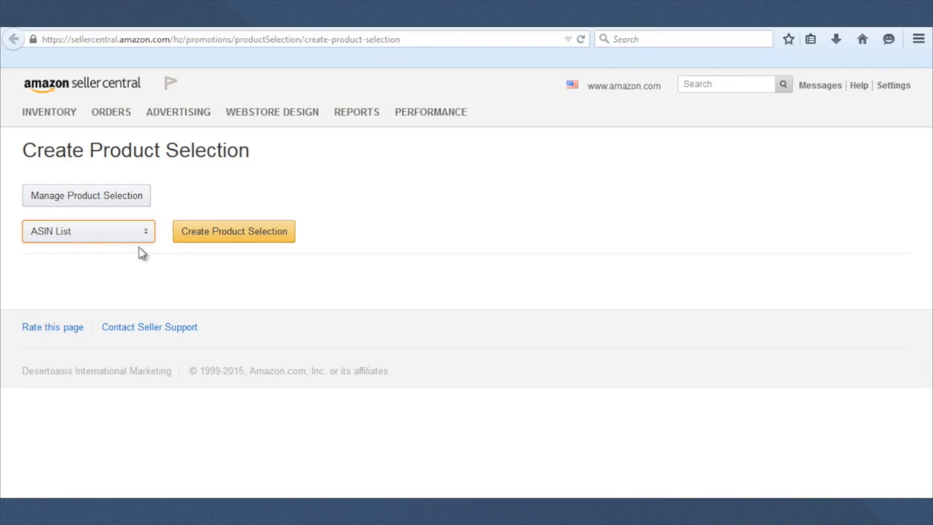
pyautogui.click(247, 234)
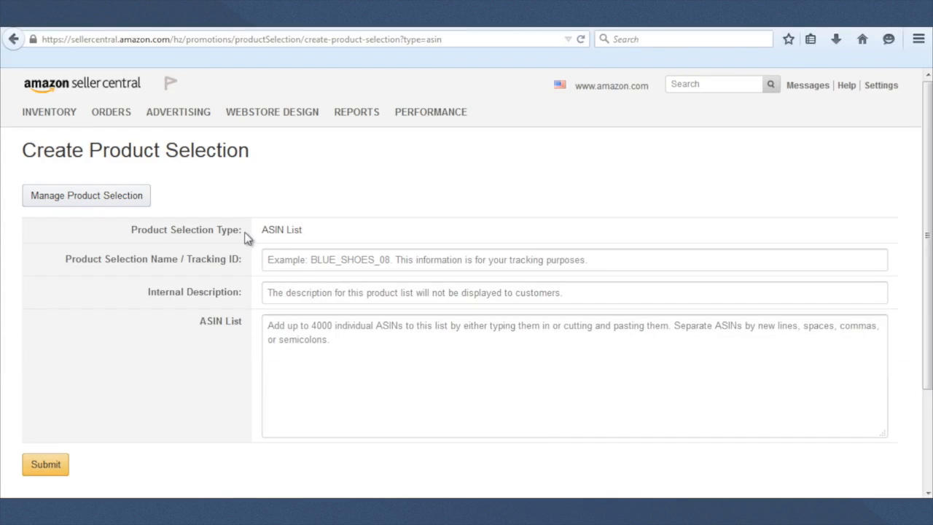
# - Enter "Fogless Shower Mirror" as both the product selection's name / tracking ID and its internal description
pyautogui.click(298, 261)
pyautogui.write('Fogless Shower Mirror')
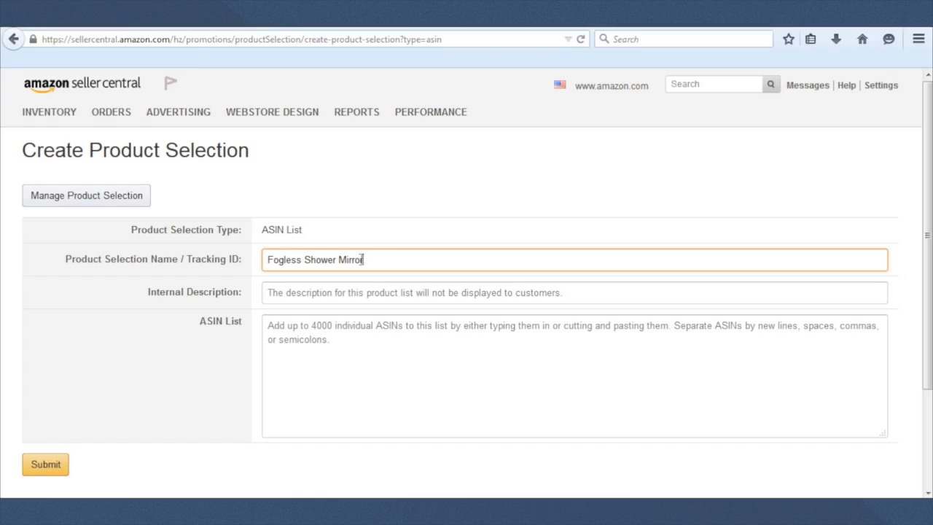
pyautogui.click(423, 298)
pyautogui.write('Fogless Shower Mirror')
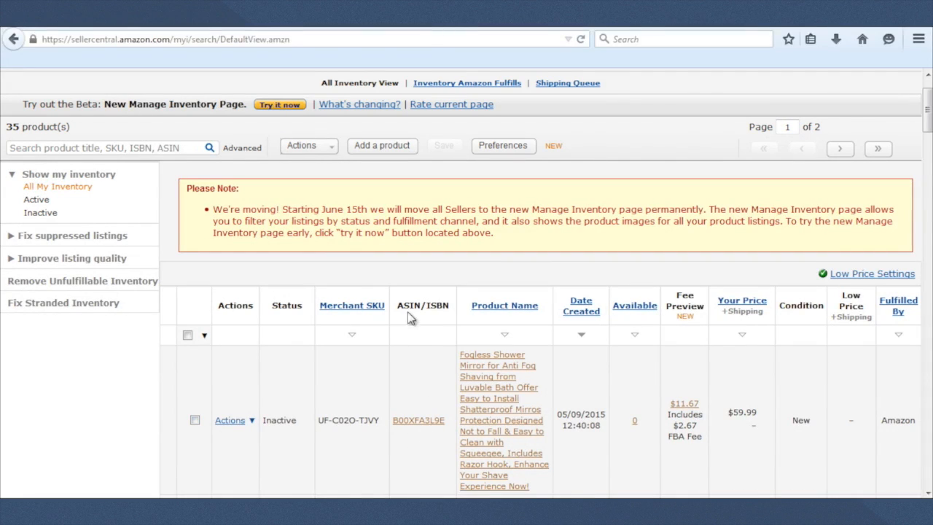
# - Copy the shower mirror's ASIN B00XFA3L9E from the inventory into the ASIN list and submit the product selection
pyautogui.moveTo(446, 421); pyautogui.dragTo(393, 422)
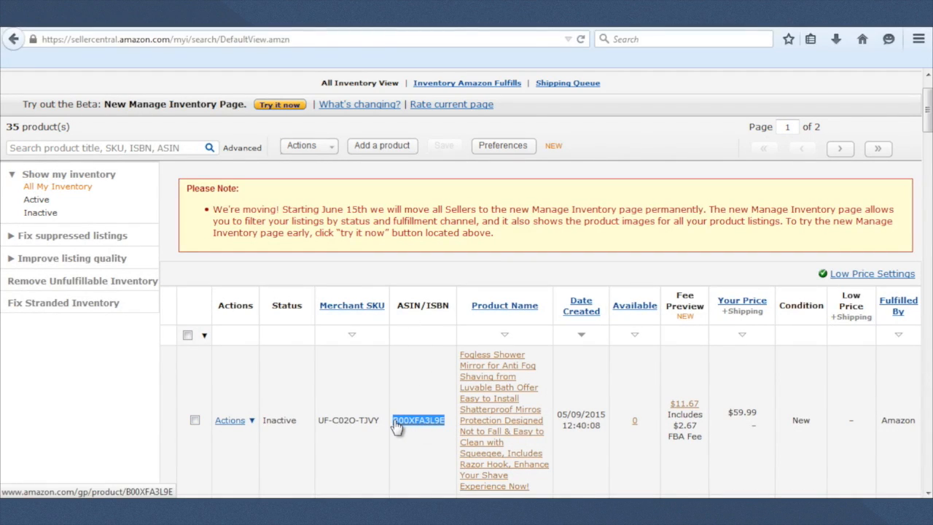
pyautogui.rightClick(396, 422)
pyautogui.click(437, 280)
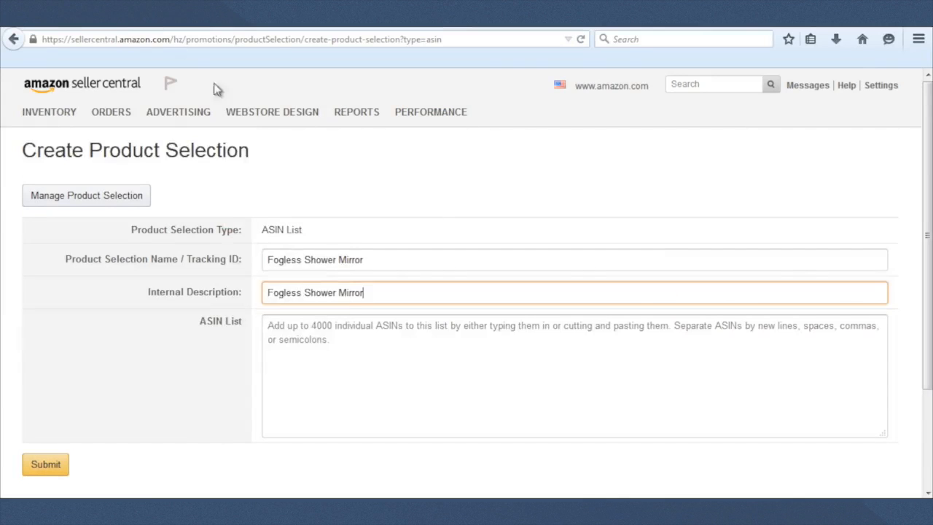
pyautogui.click(323, 345)
pyautogui.rightClick(323, 348)
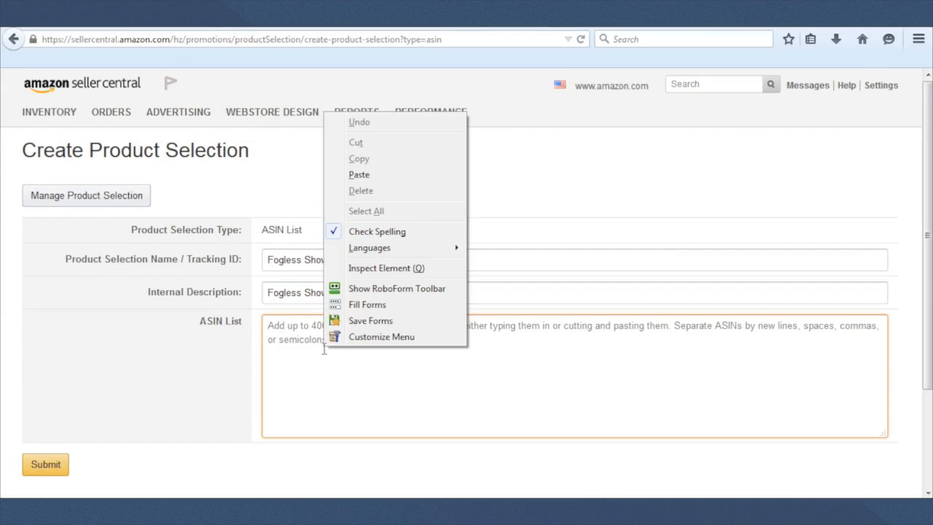
pyautogui.click(346, 177)
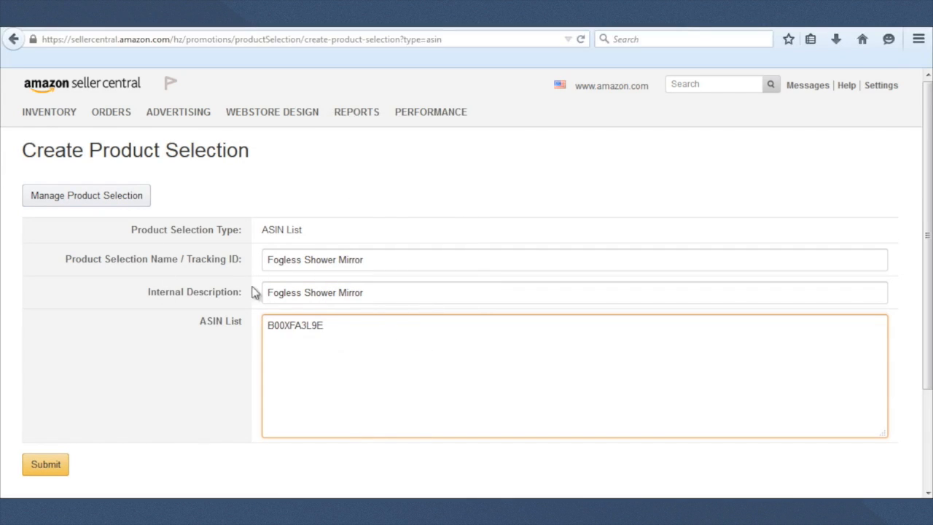
pyautogui.click(51, 464)
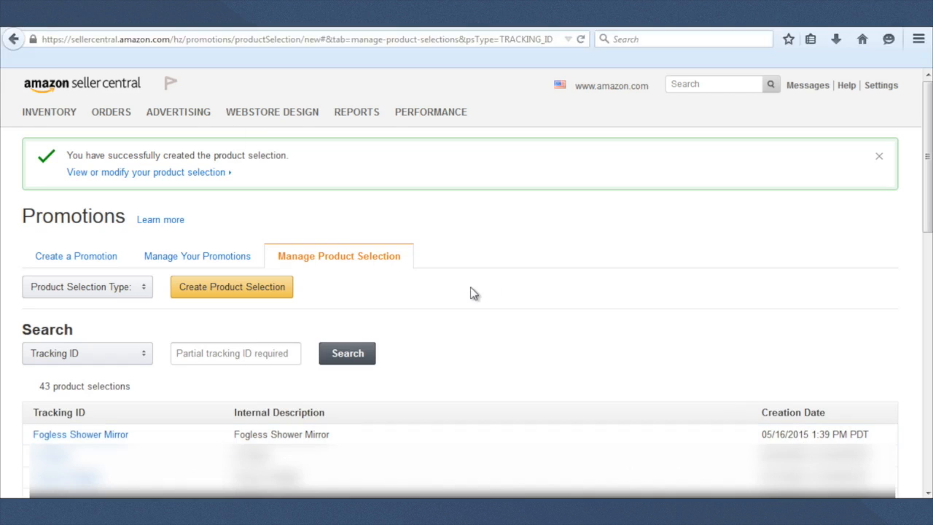
# - In the Money Off promotion, set Purchased Items to Fogless Shower Mirror and Buyer gets to Amount off (in $) with 38.95
pyautogui.click(62, 23)
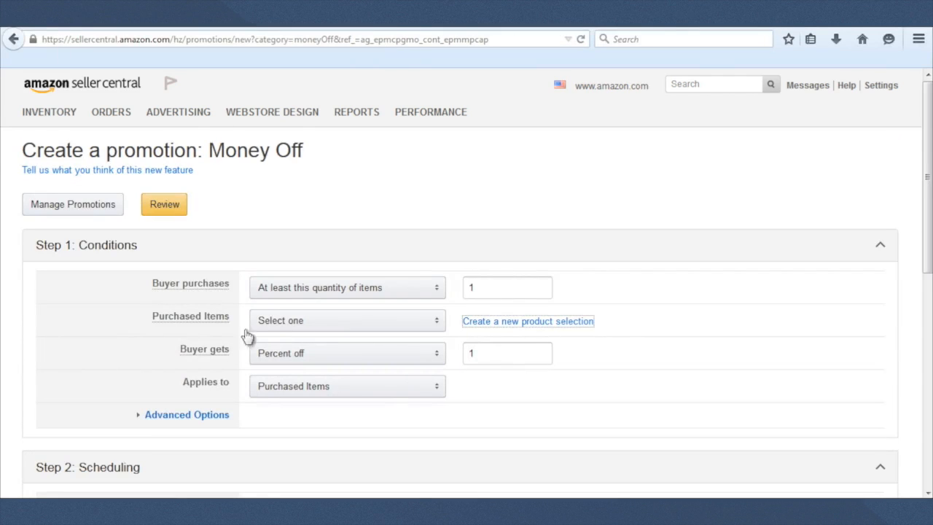
pyautogui.click(437, 325)
pyautogui.click(282, 354)
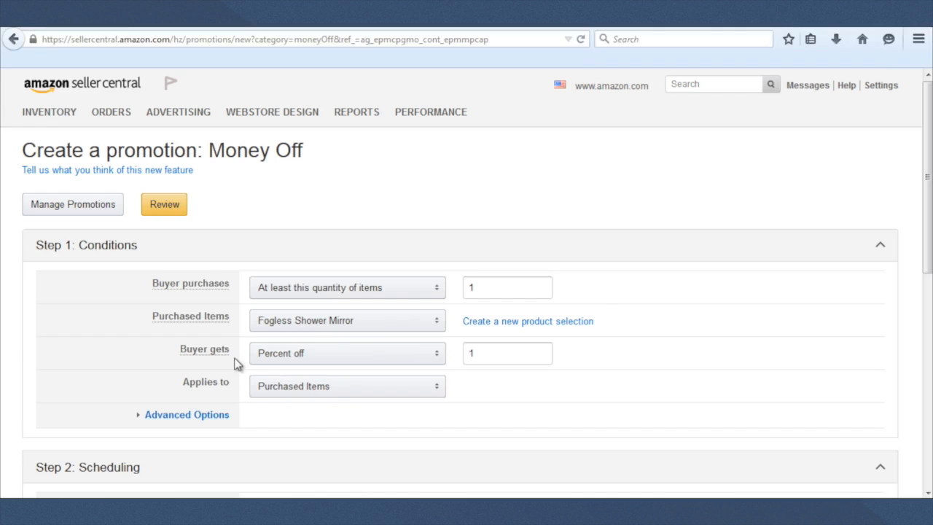
pyautogui.click(437, 357)
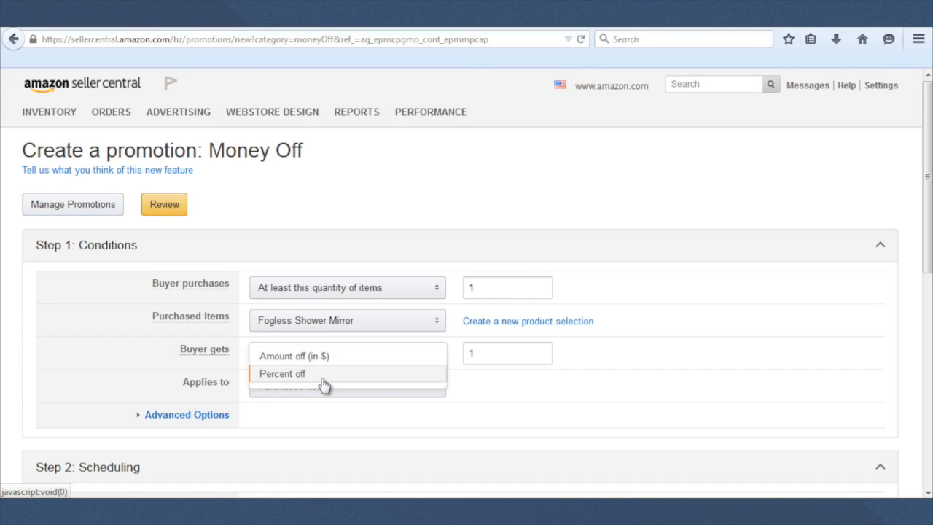
pyautogui.click(295, 356)
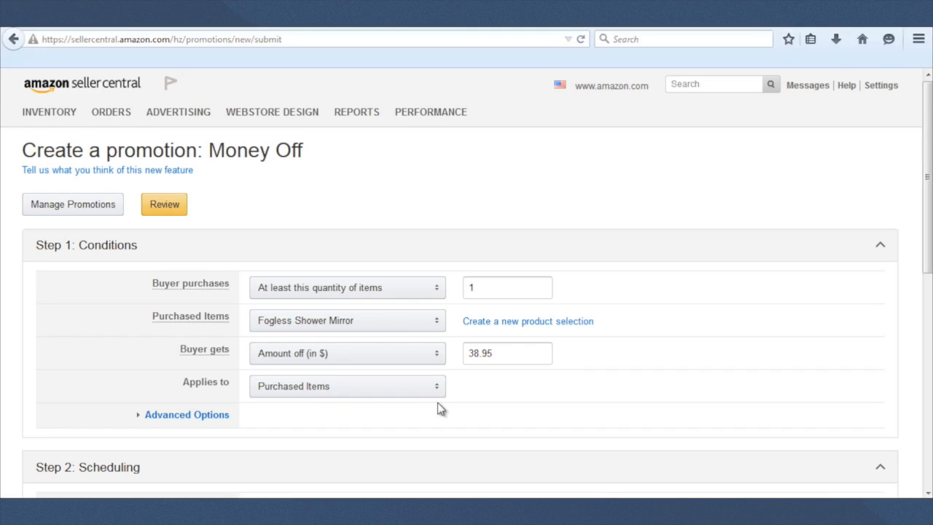
# - Examine the advanced condition options for tiers and excluded items, and collapse them again
pyautogui.click(197, 417)
pyautogui.scroll(-2, 369, 270)
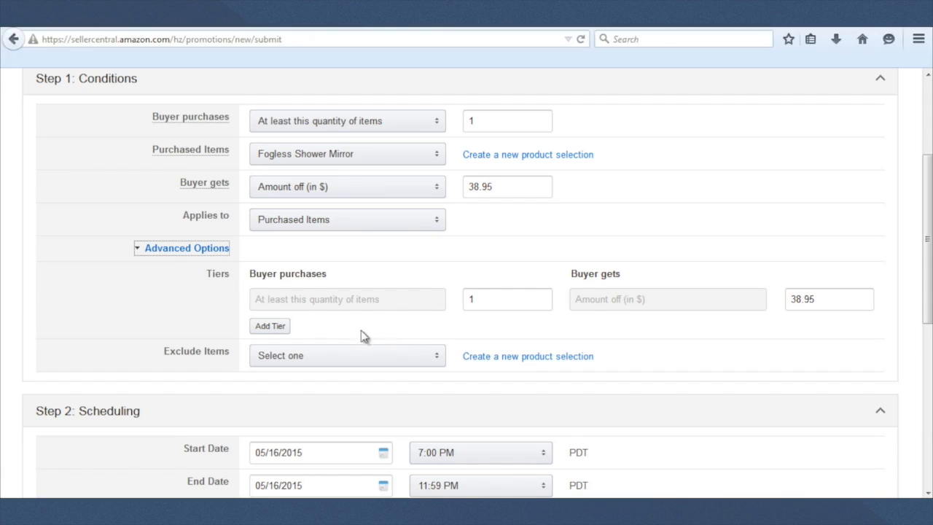
pyautogui.click(191, 251)
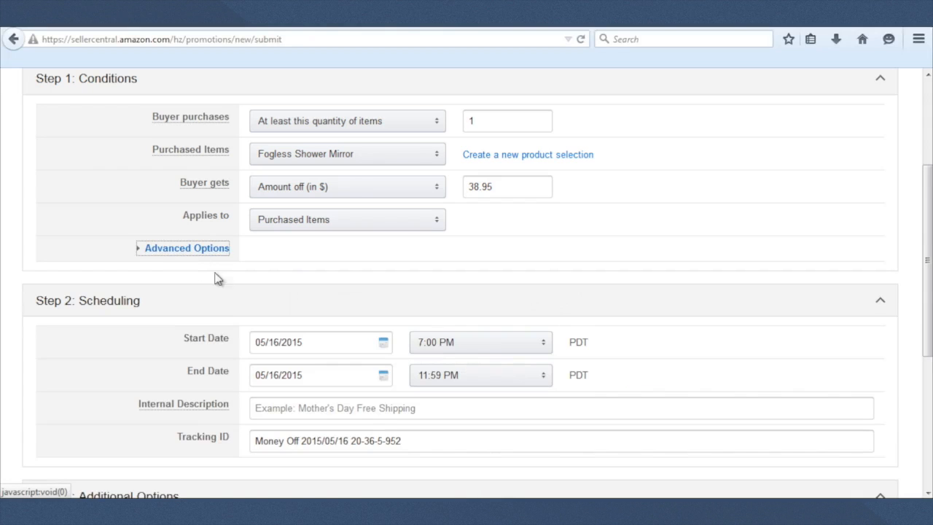
# - Set the promotion's end date to 05/23/2015 and its internal description to "Fogless Shower Mirror $38.95 Off"
pyautogui.scroll(-2, 318, 295)
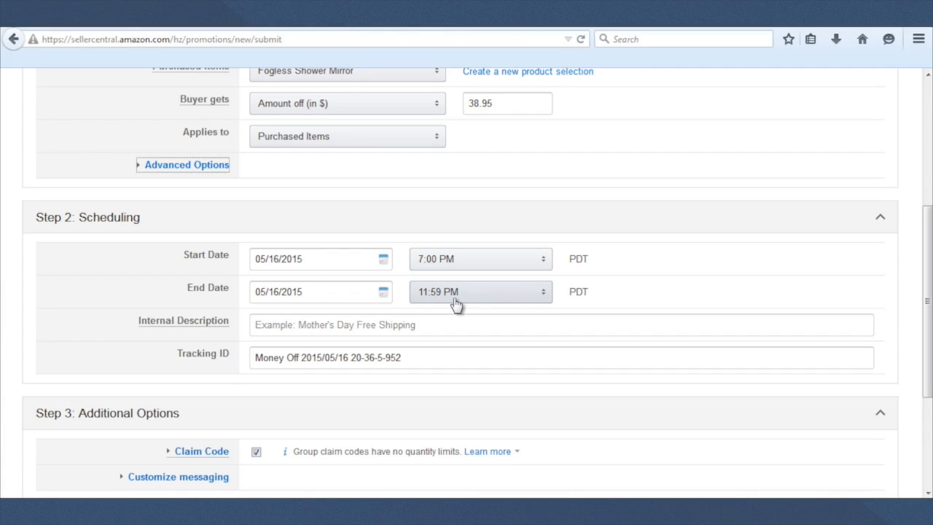
pyautogui.click(381, 292)
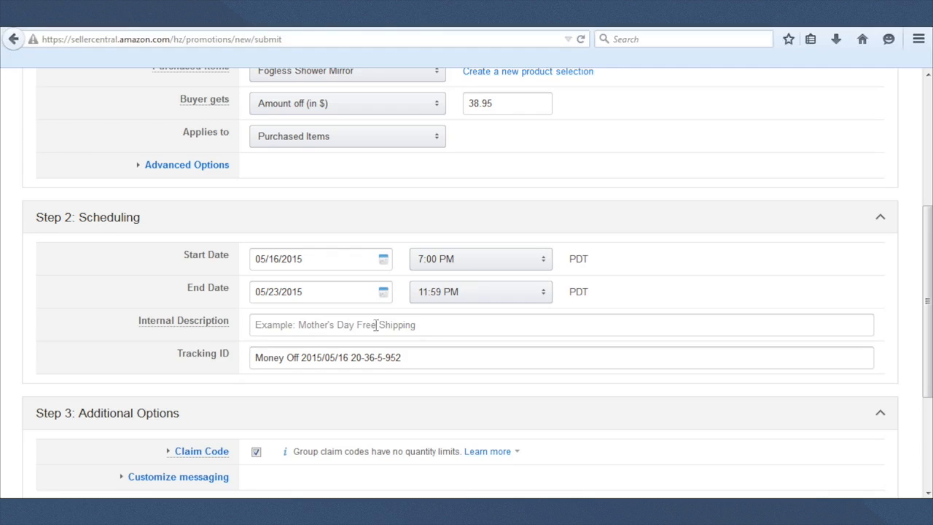
pyautogui.click(271, 326)
pyautogui.hotkey('ctrl', 'v')
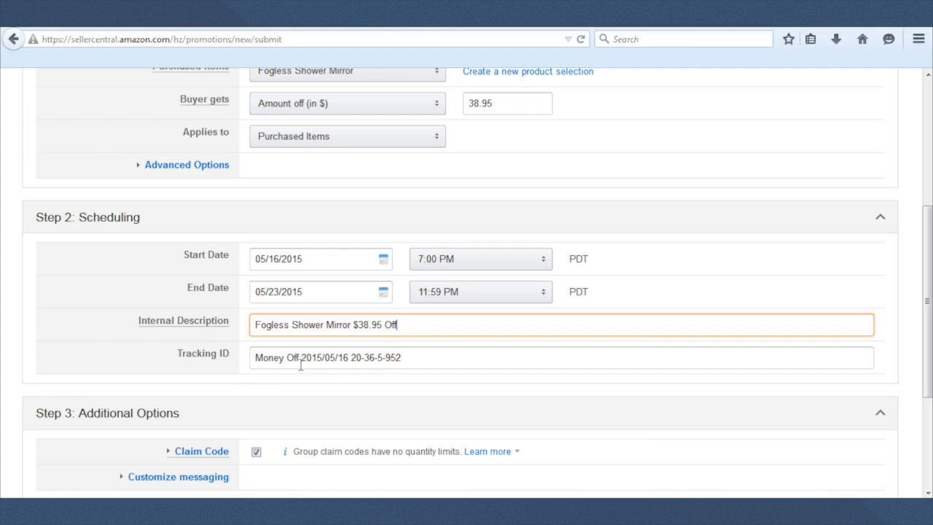
# - Expand the claim code settings, generate a new suggested claim code for the promotion and select its text
pyautogui.scroll(-5, 123, 264)
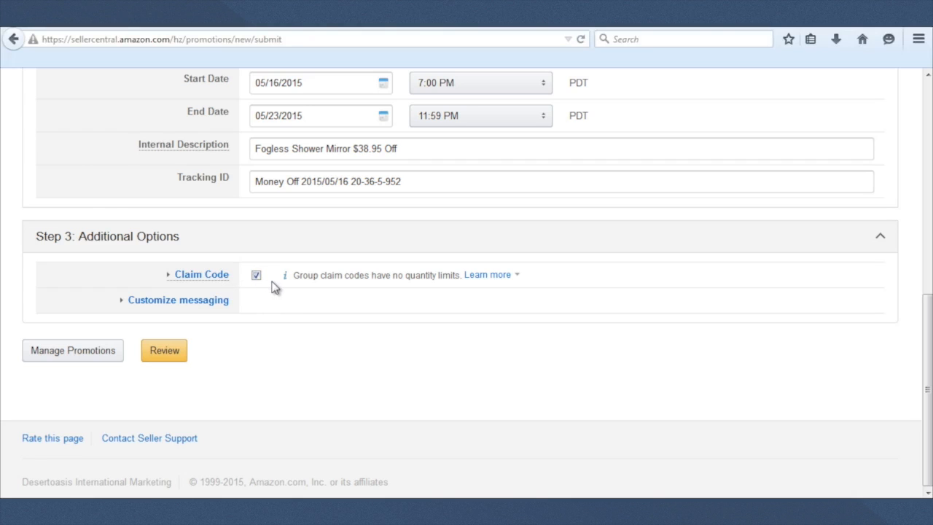
pyautogui.click(205, 277)
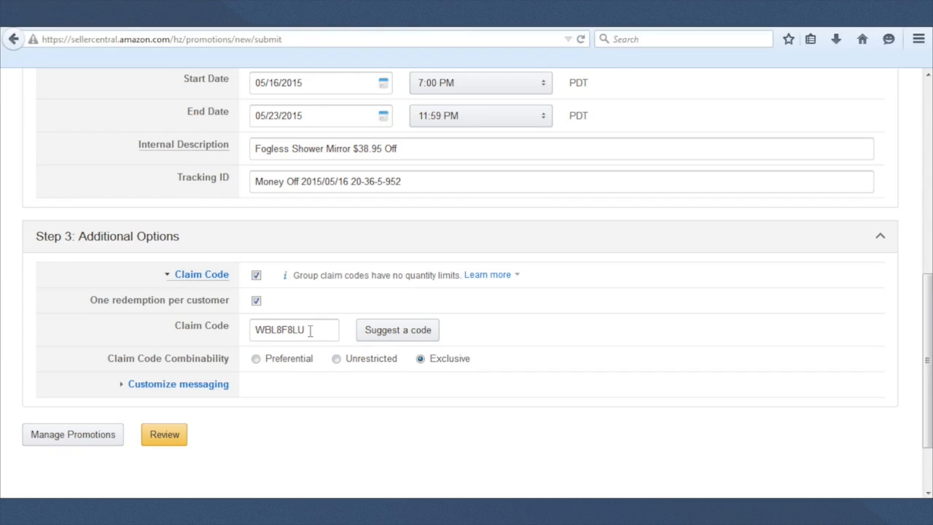
pyautogui.click(385, 333)
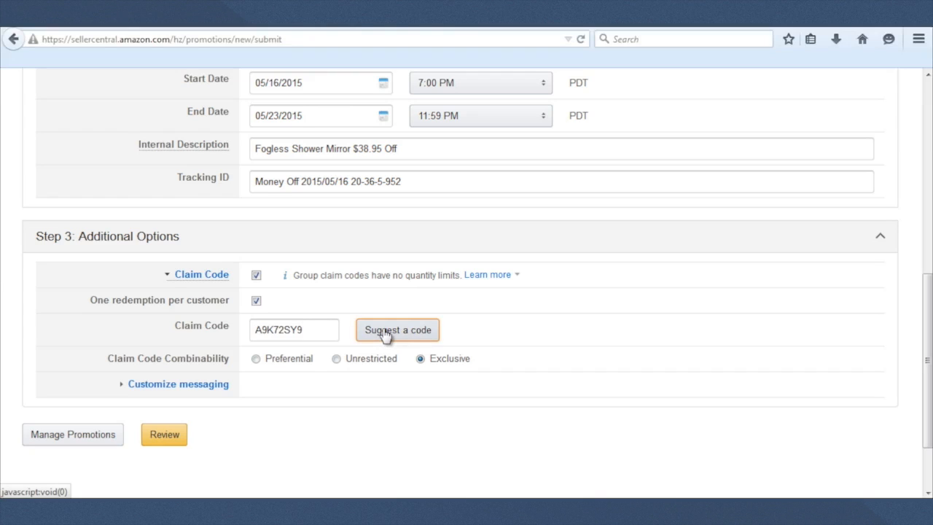
pyautogui.click(385, 333)
pyautogui.click(414, 333)
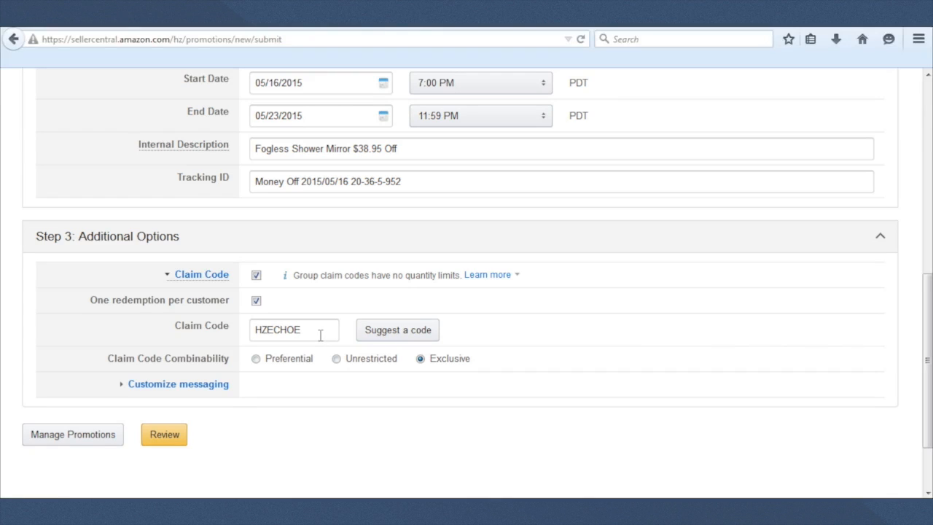
pyautogui.moveTo(312, 329); pyautogui.dragTo(251, 330)
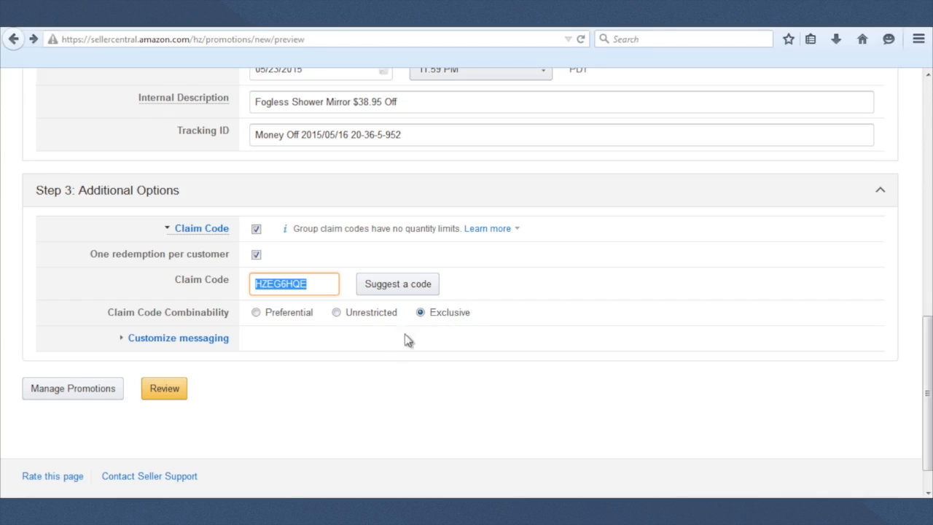
# - Expand the custom messaging options and examine the detail page display text settings, leaving that option disabled
pyautogui.click(198, 342)
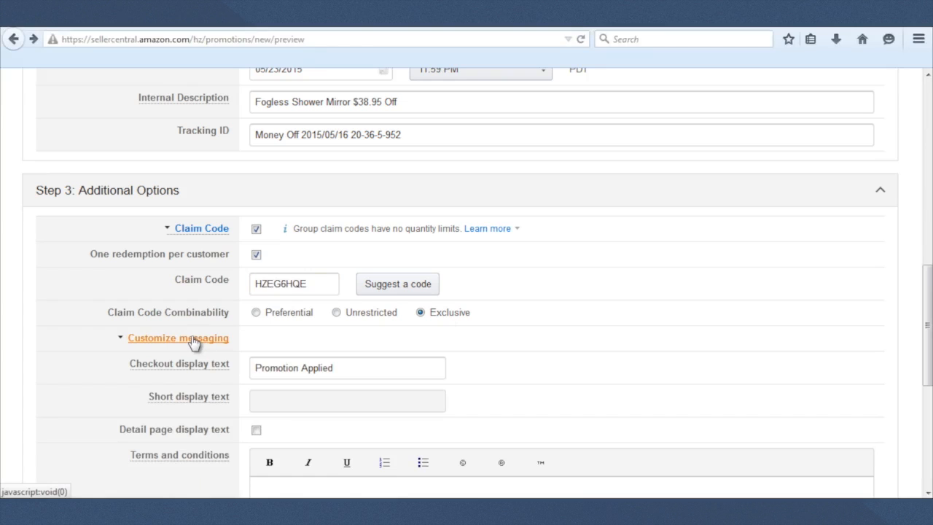
pyautogui.scroll(-2, 194, 342)
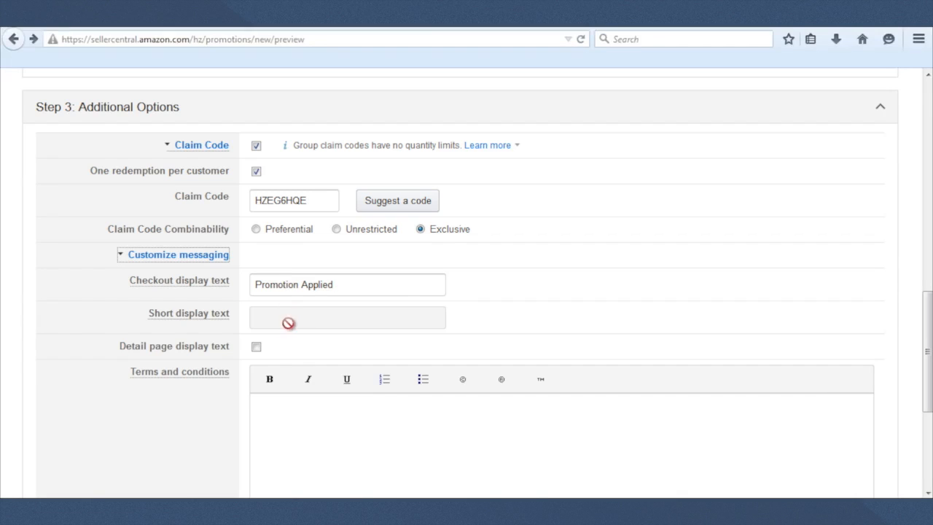
pyautogui.moveTo(200, 313)
pyautogui.click(255, 346)
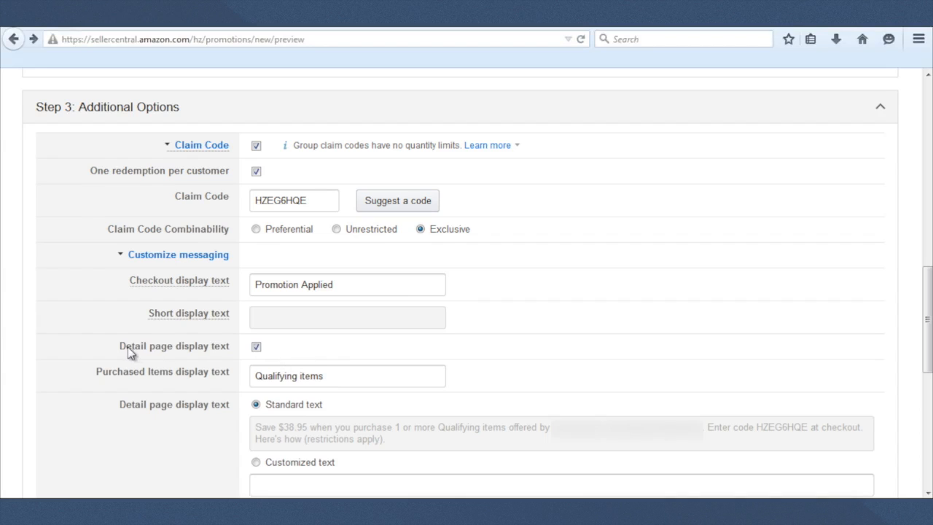
pyautogui.click(256, 347)
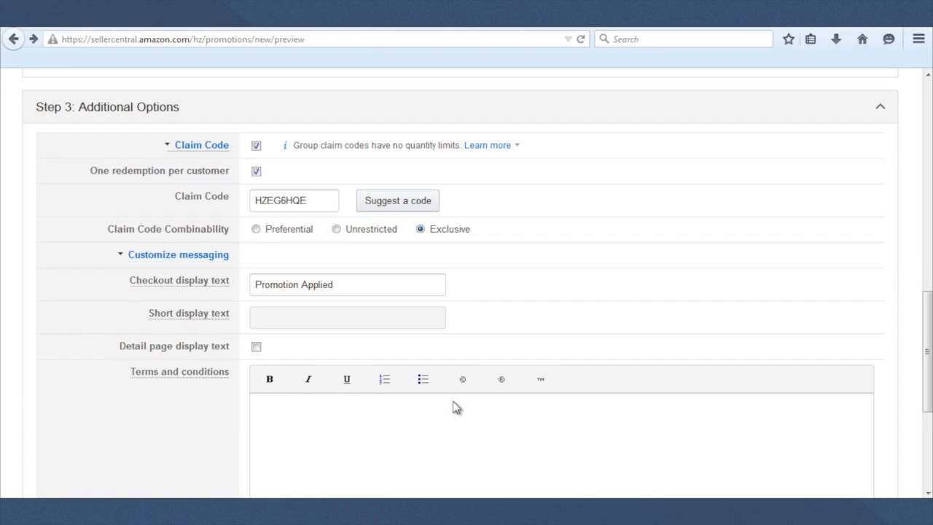
# - Proceed to the review summary of the Money Off promotion without adding custom terms and conditions
pyautogui.scroll(-1, 453, 400)
pyautogui.scroll(1, 453, 401)
pyautogui.scroll(-6, 264, 360)
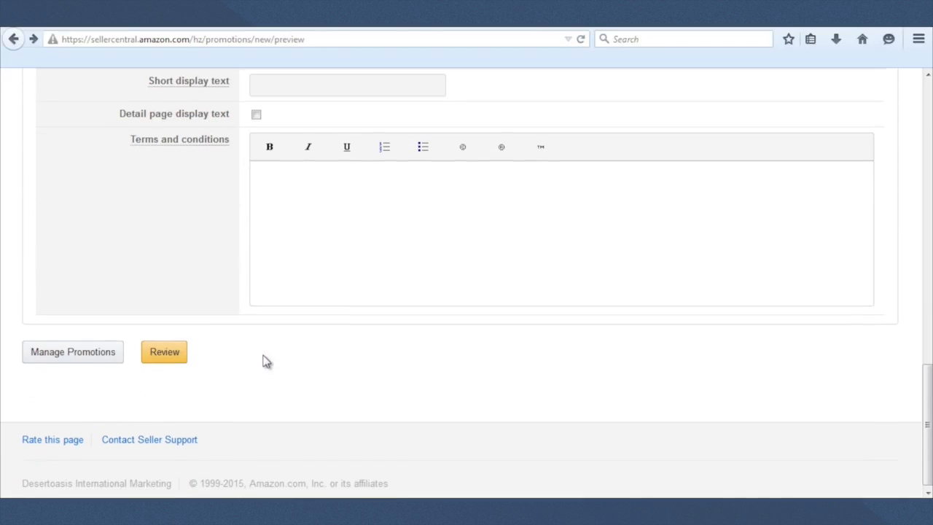
pyautogui.click(163, 350)
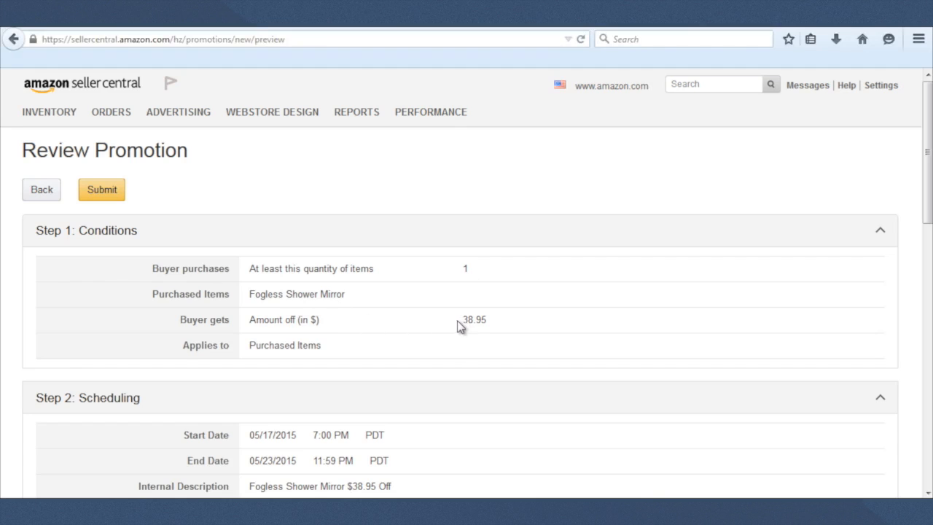
# - Check the promotion's conditions, scheduling, additional options and terms, and submit the promotion
pyautogui.scroll(-3, 183, 209)
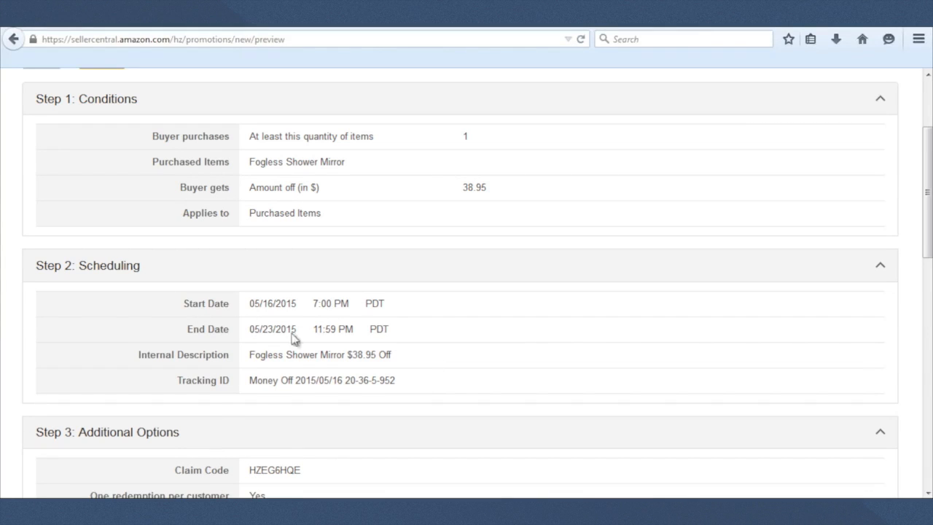
pyautogui.scroll(-1, 260, 380)
pyautogui.scroll(-5, 260, 380)
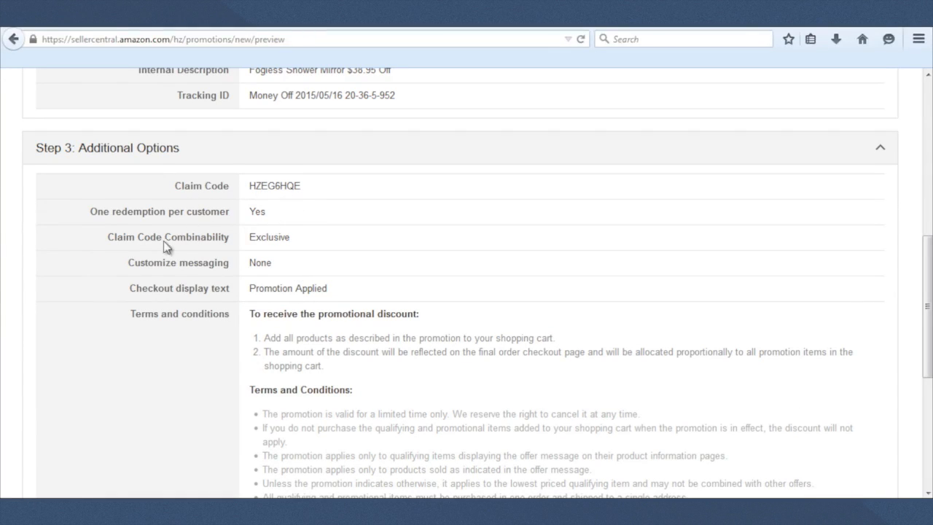
pyautogui.scroll(-2, 233, 287)
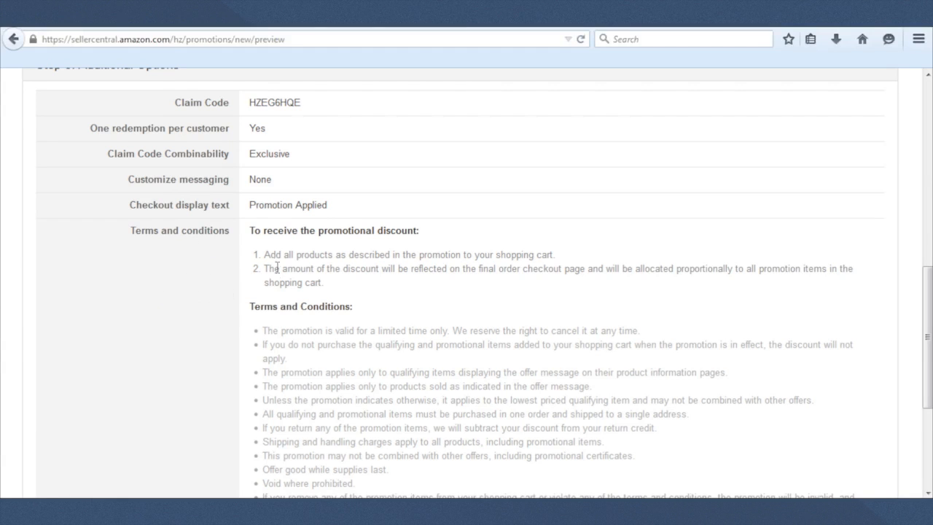
pyautogui.scroll(-5, 277, 268)
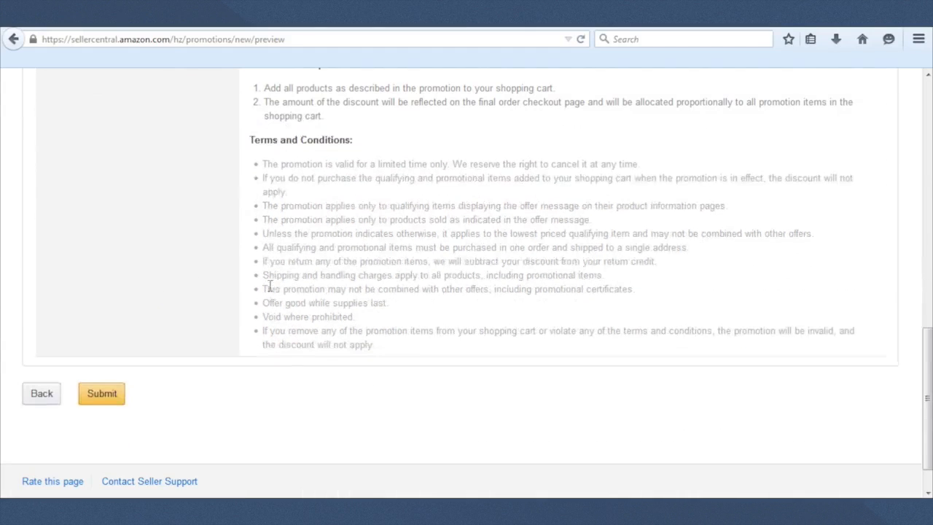
pyautogui.click(102, 393)
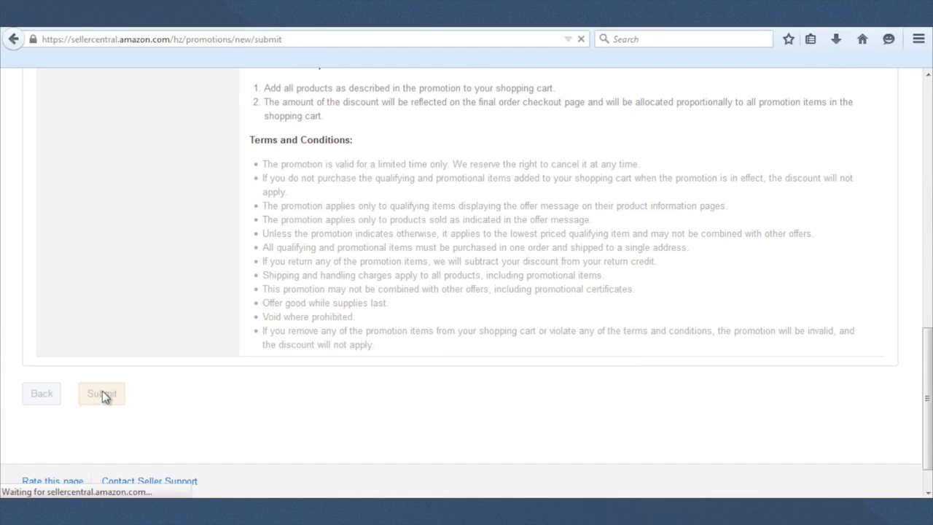